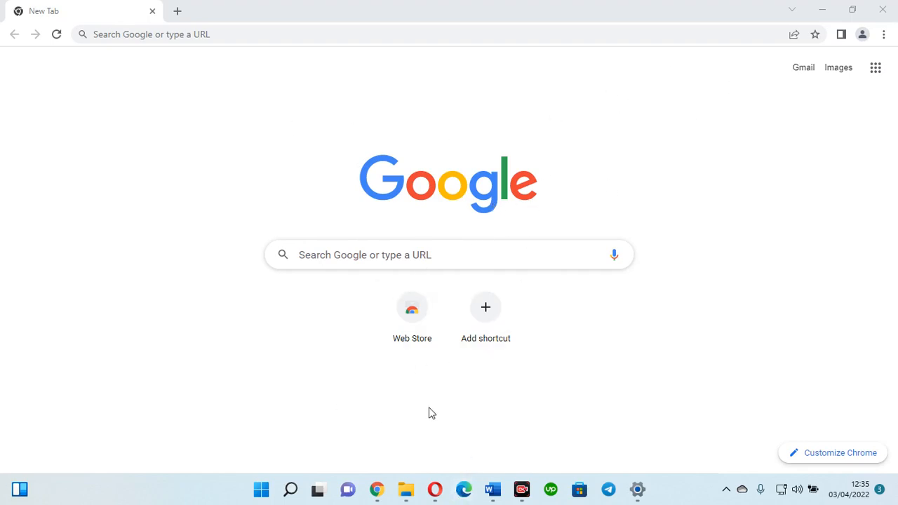
# - Search Google for BLOGGER from Opera's address bar
pyautogui.click(429, 491)
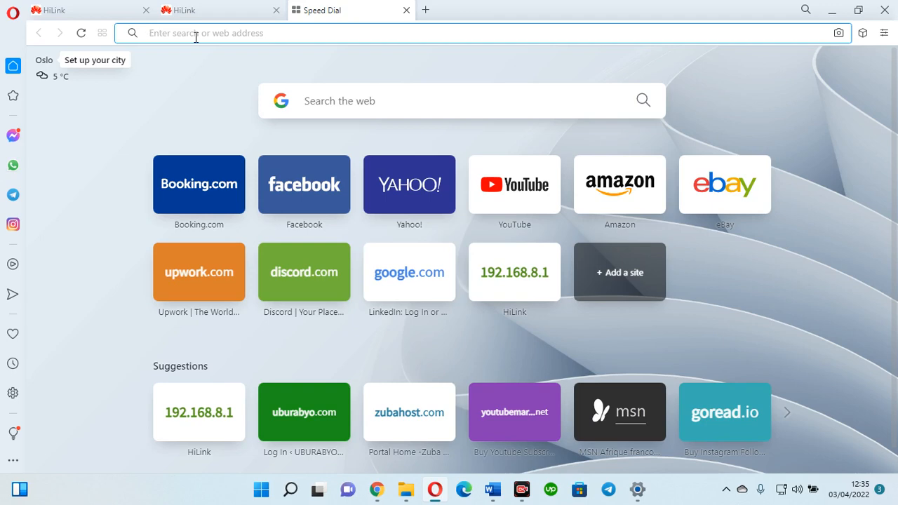
pyautogui.write('BLOGGER')
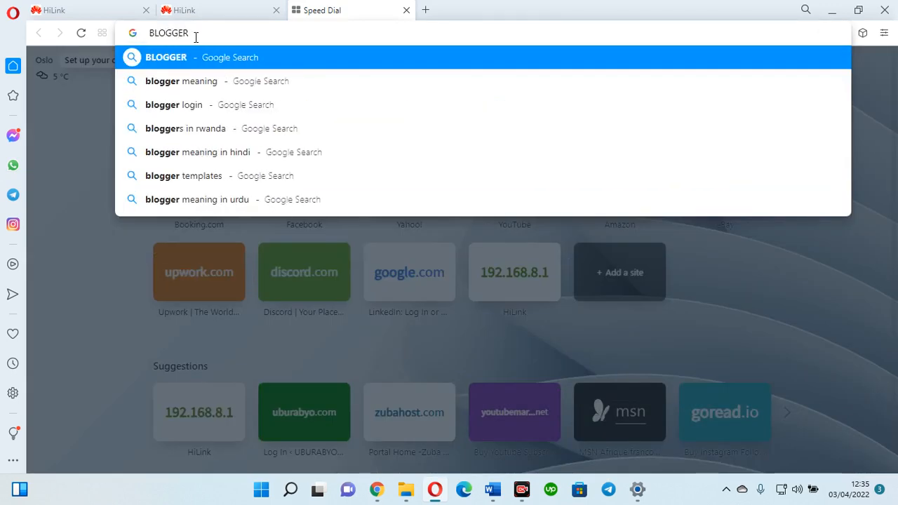
pyautogui.press('Return')
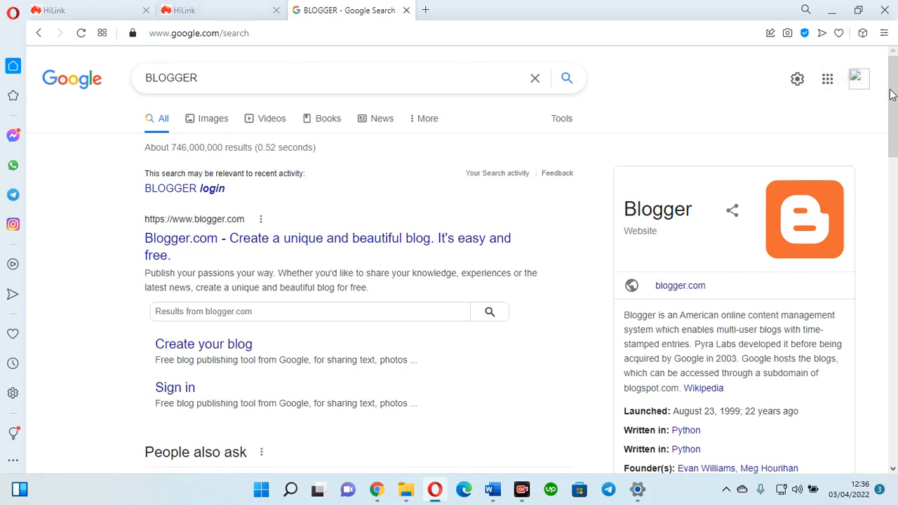
# - Select 'multi-user blogs' in Blogger's knowledge panel, then scroll back to the top
pyautogui.scroll(-3, 891, 94)
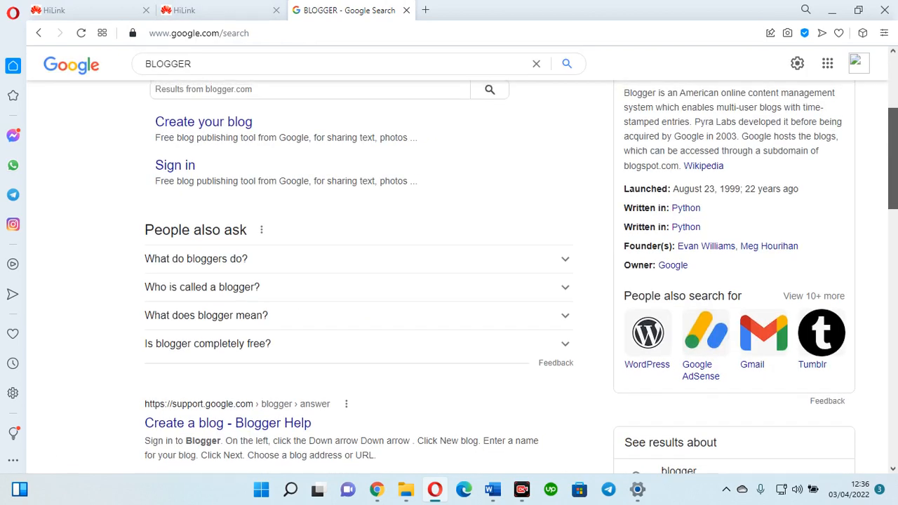
pyautogui.scroll(1, 895, 125)
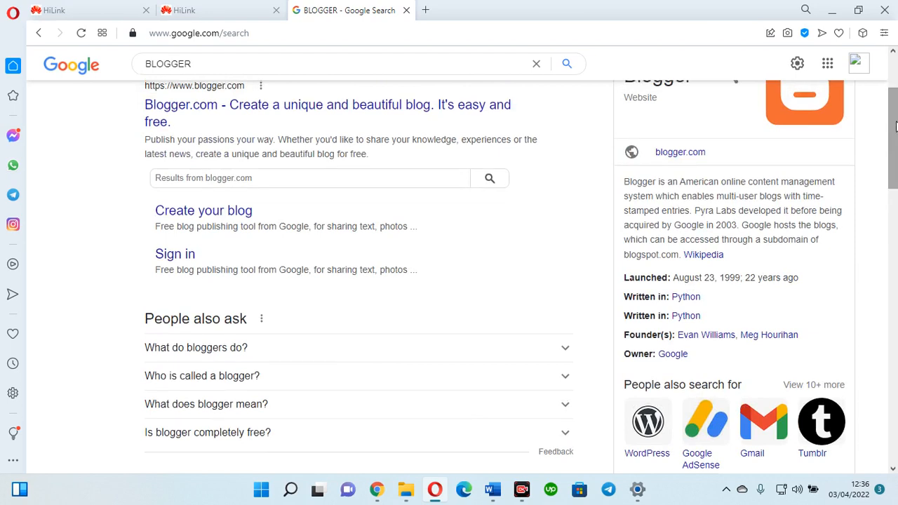
pyautogui.doubleClick(722, 196)
pyautogui.moveTo(745, 197); pyautogui.dragTo(784, 196)
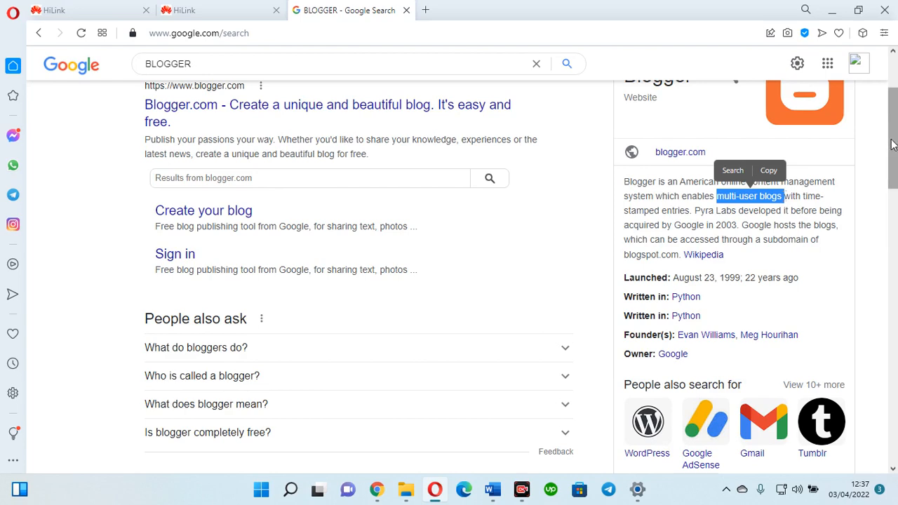
pyautogui.scroll(3, 238, 214)
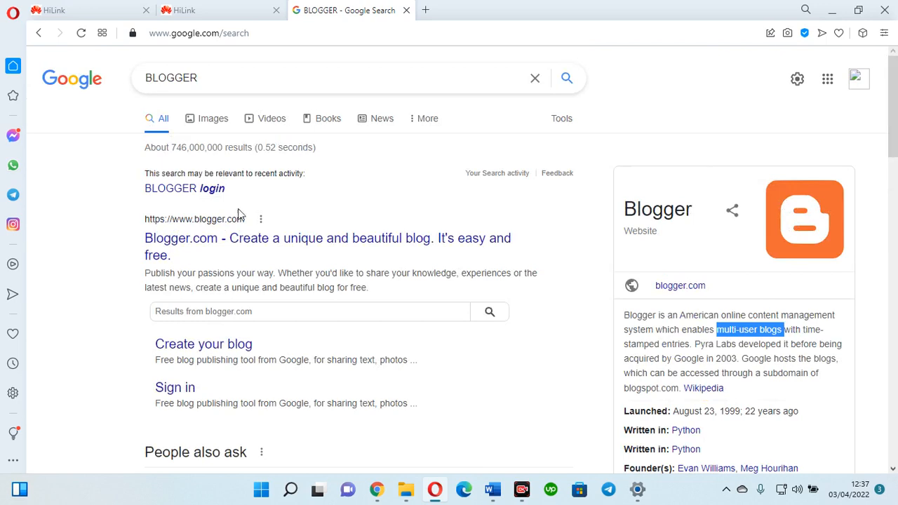
# - Open Blogger.com from the results and choose to create a new blog
pyautogui.click(216, 248)
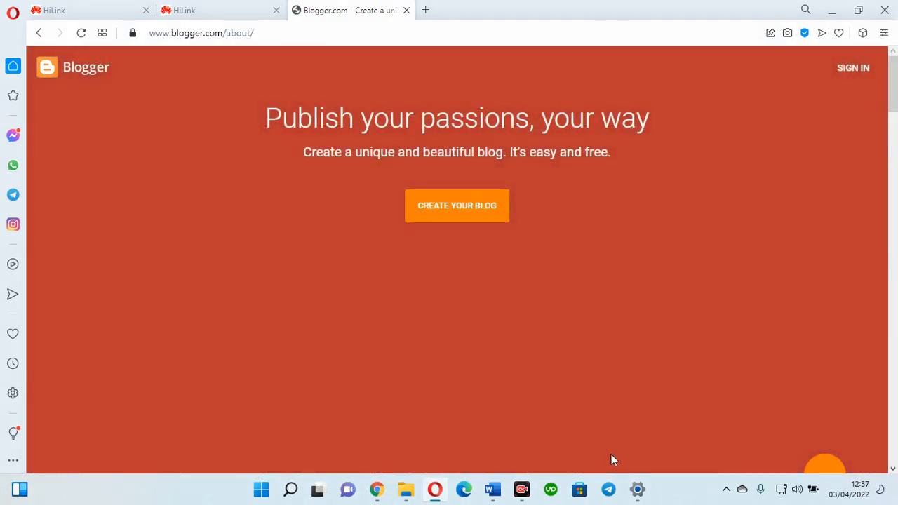
pyautogui.moveTo(673, 379); pyautogui.dragTo(509, 231)
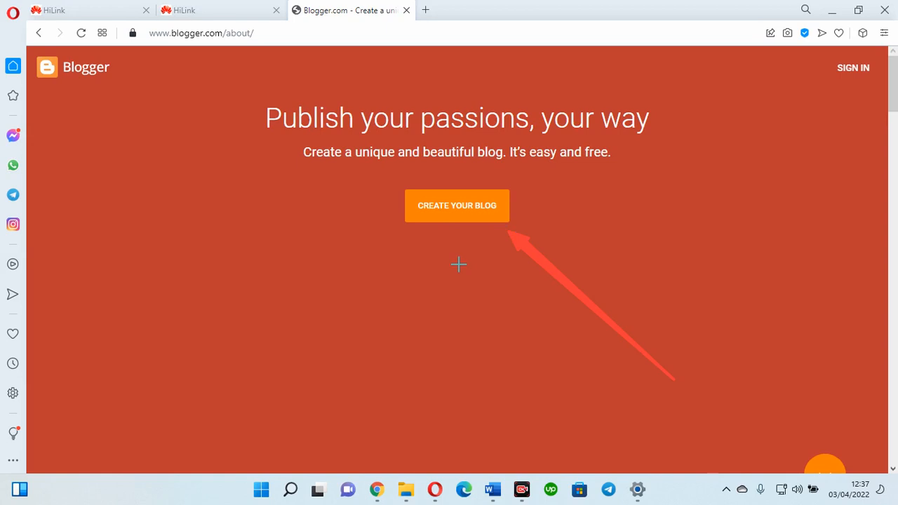
pyautogui.click(494, 455)
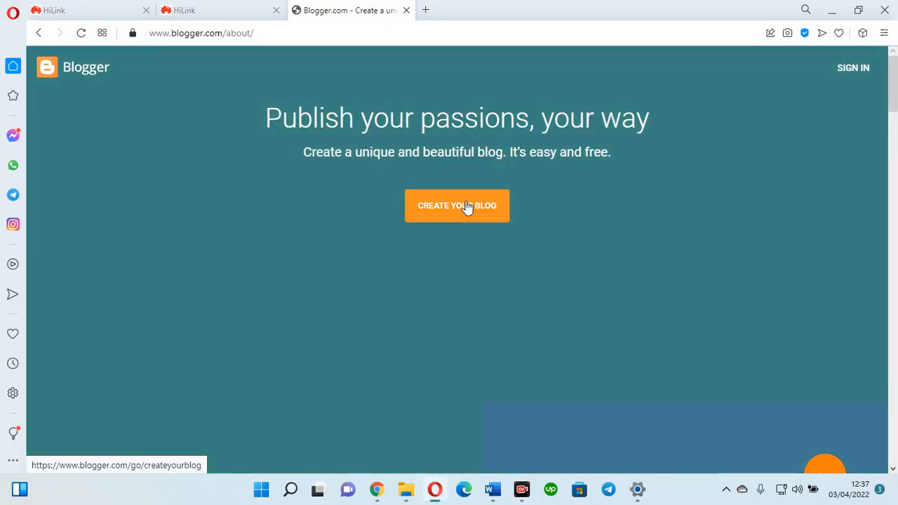
pyautogui.click(466, 207)
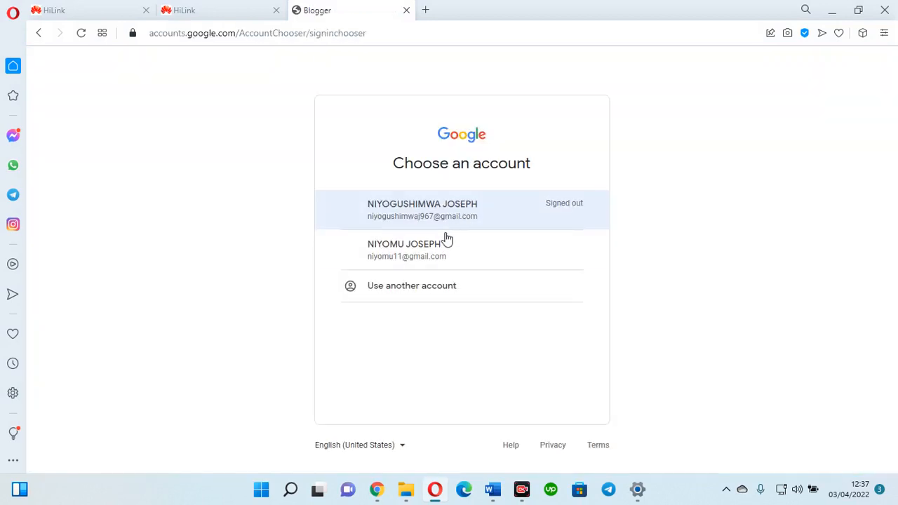
# - Sign in with the second listed Google account and its password
pyautogui.click(442, 244)
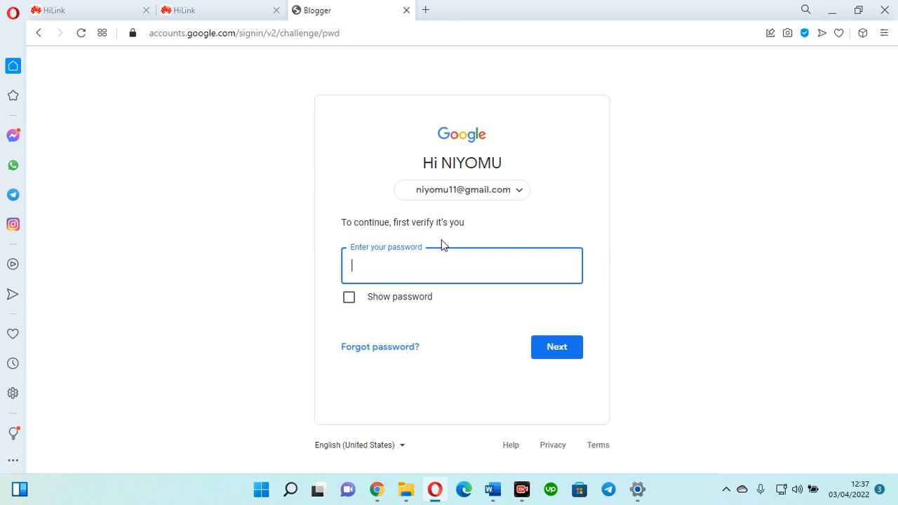
pyautogui.write('•••••••••')
pyautogui.press('Return')
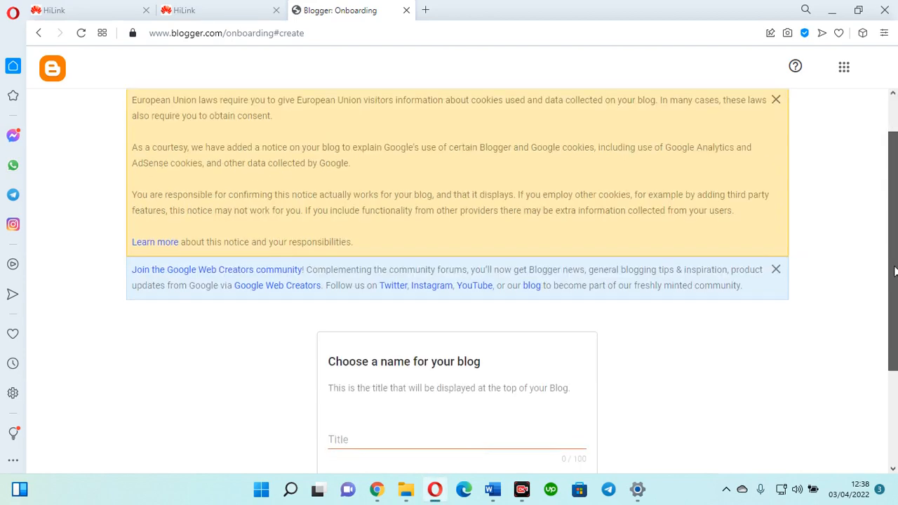
# - Dismiss the EU cookie notice and type KNOWLEDGE RIGHT as the blog title
pyautogui.moveTo(893, 267); pyautogui.dragTo(894, 266)
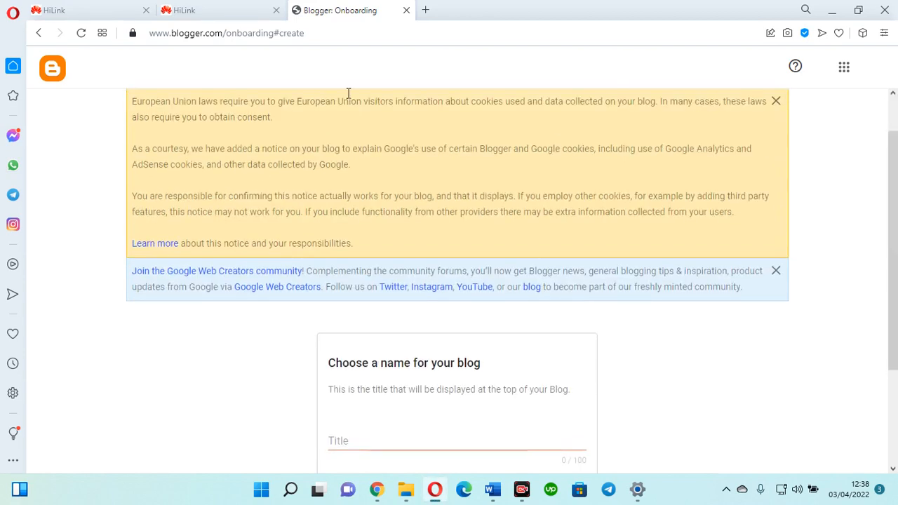
pyautogui.click(778, 102)
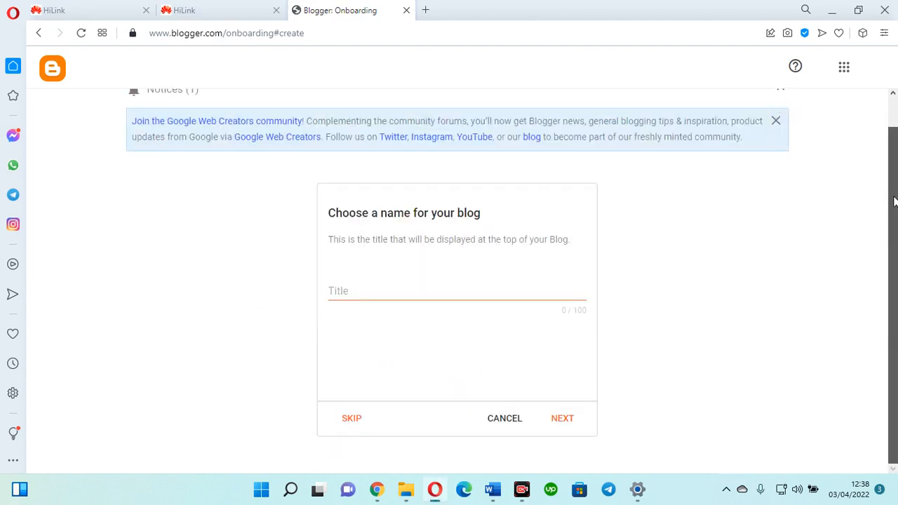
pyautogui.click(357, 286)
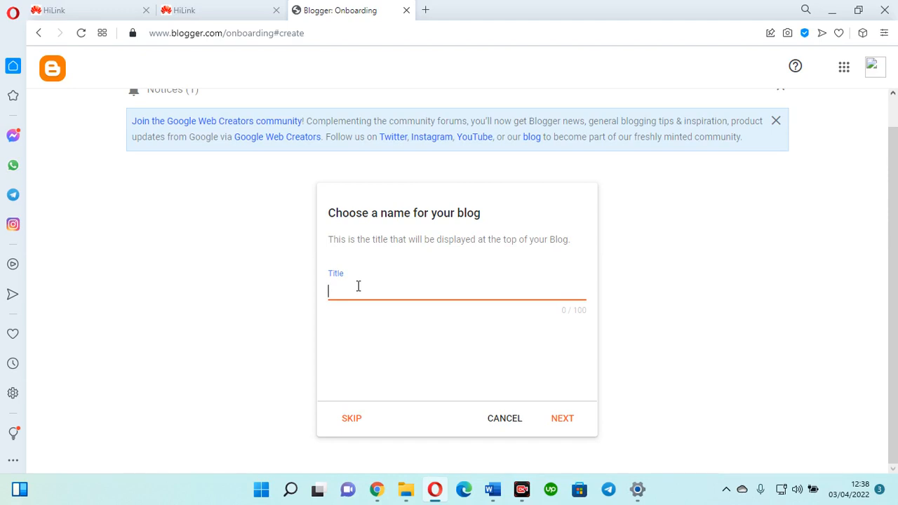
pyautogui.write('KNOWLEGR')
pyautogui.press('BackSpace')
pyautogui.write('E')
pyautogui.press('BackSpace')
pyautogui.press('BackSpace')
pyautogui.write('DHE')
pyautogui.press('BackSpace')
pyautogui.press('BackSpace')
pyautogui.write('GE RIHT')
pyautogui.press('BackSpace')
pyautogui.press('BackSpace')
# - Finish the title, then set the blog address to knowledgeright01.blogspot.com and continue
pyautogui.write('GHT')
pyautogui.click(558, 423)
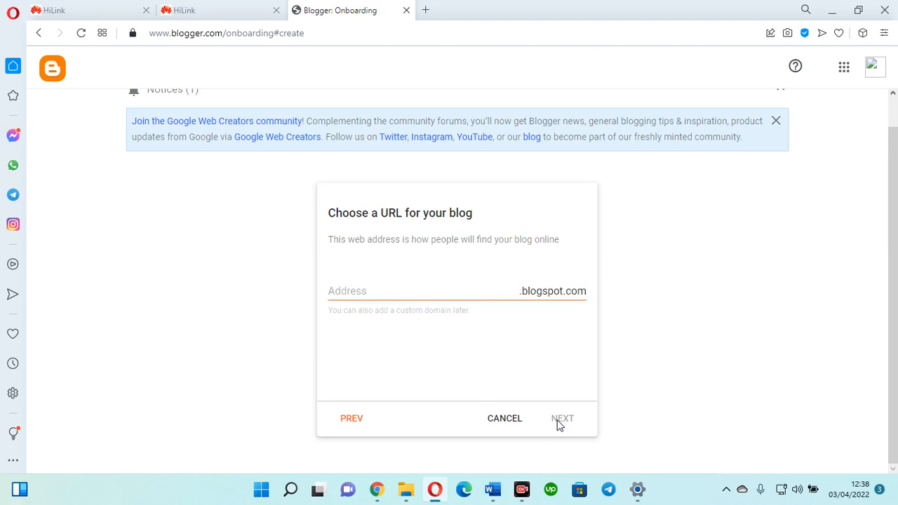
pyautogui.click(356, 296)
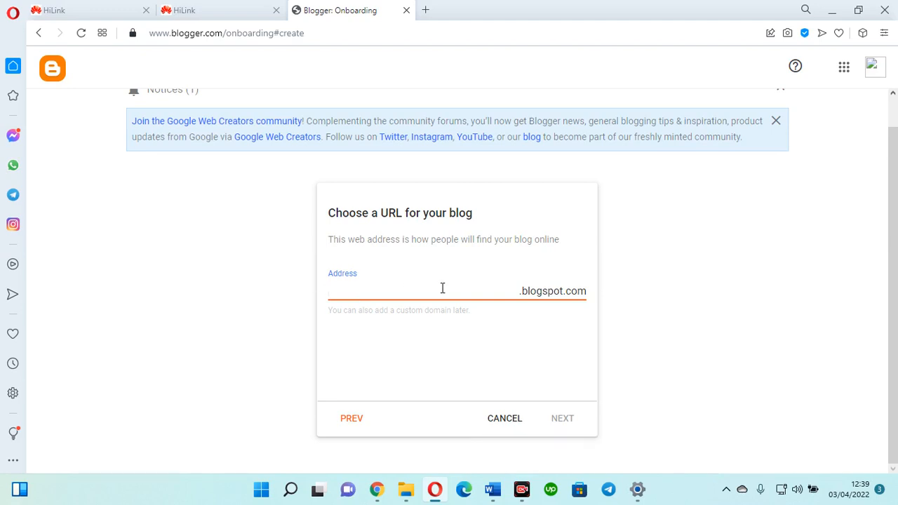
pyautogui.click(523, 293)
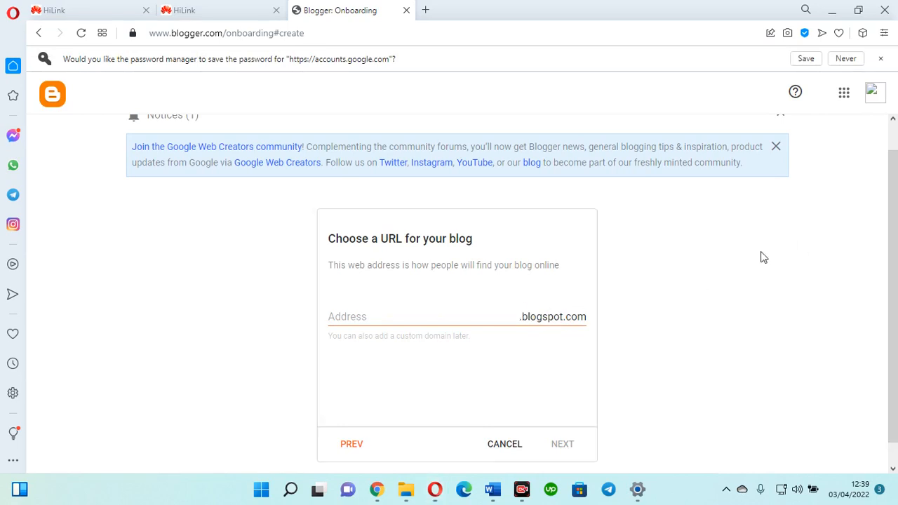
pyautogui.click(403, 316)
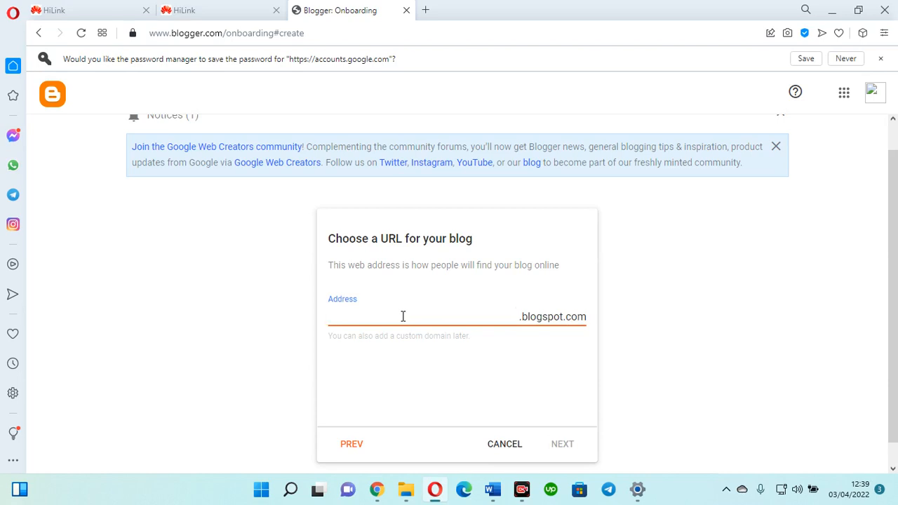
pyautogui.write('knowled')
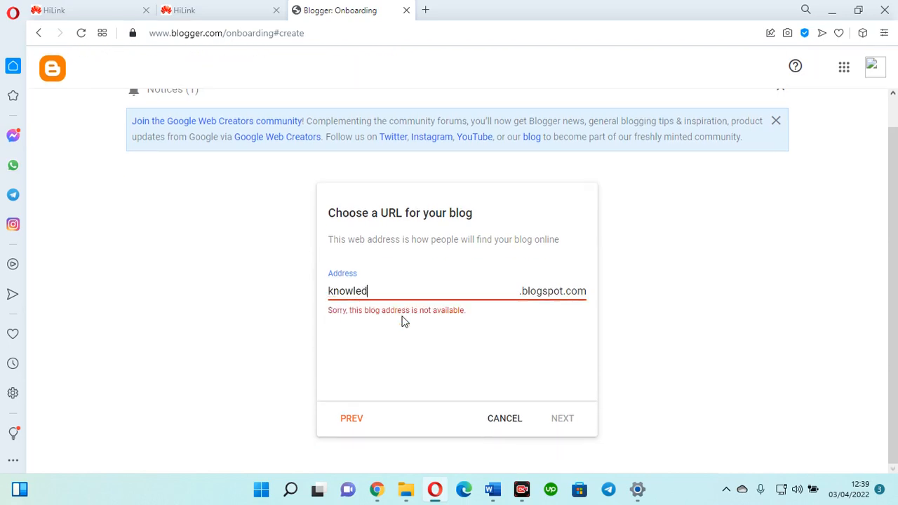
pyautogui.write('geright')
pyautogui.write('01')
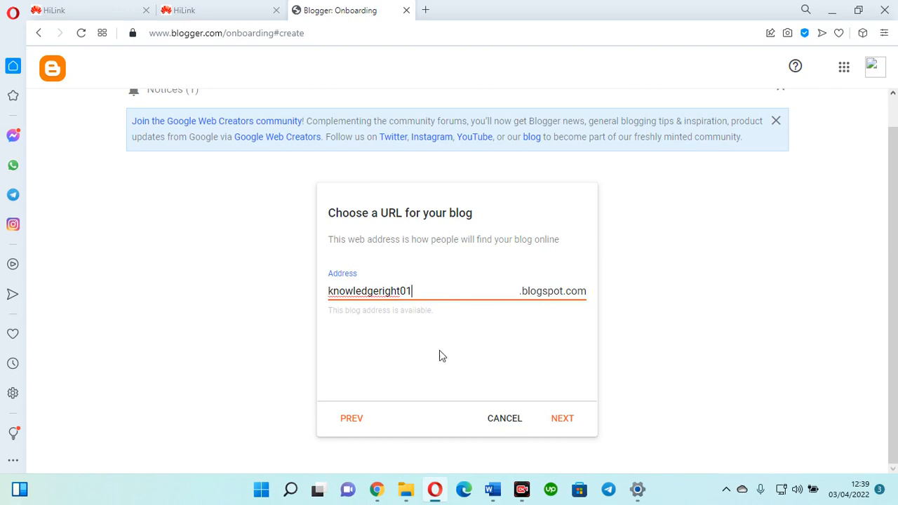
pyautogui.click(558, 425)
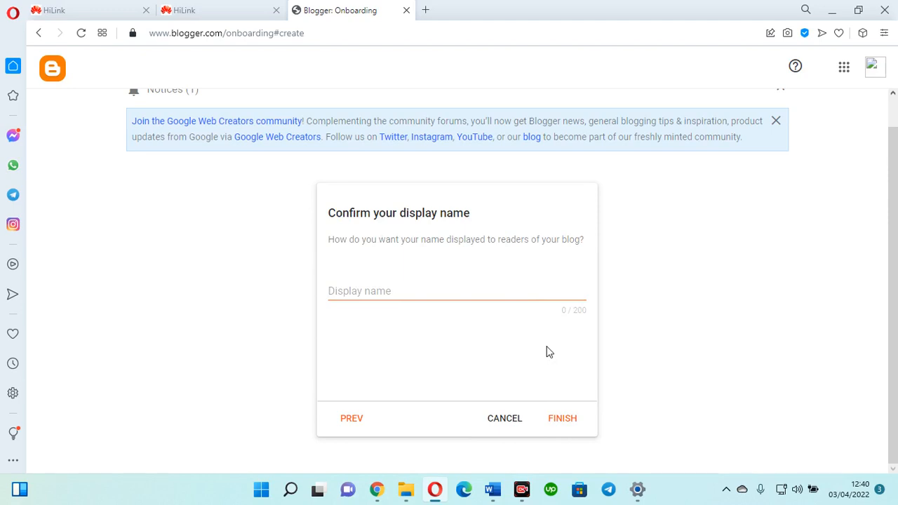
# - Enter KNOWLEDGE RIGHT as the display name and finish creating the blog
pyautogui.click(369, 291)
pyautogui.write('Kn')
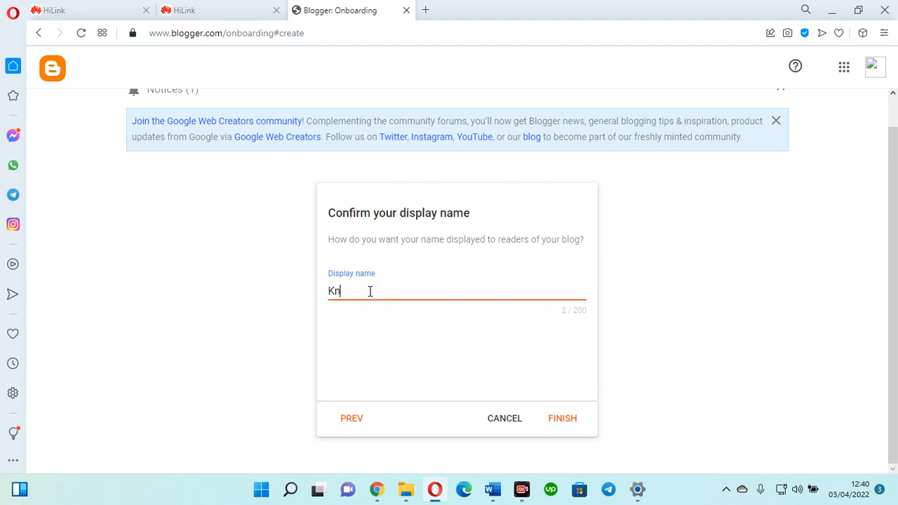
pyautogui.press('BackSpace')
pyautogui.write('NOWLEDGE RIGHT')
pyautogui.click(564, 419)
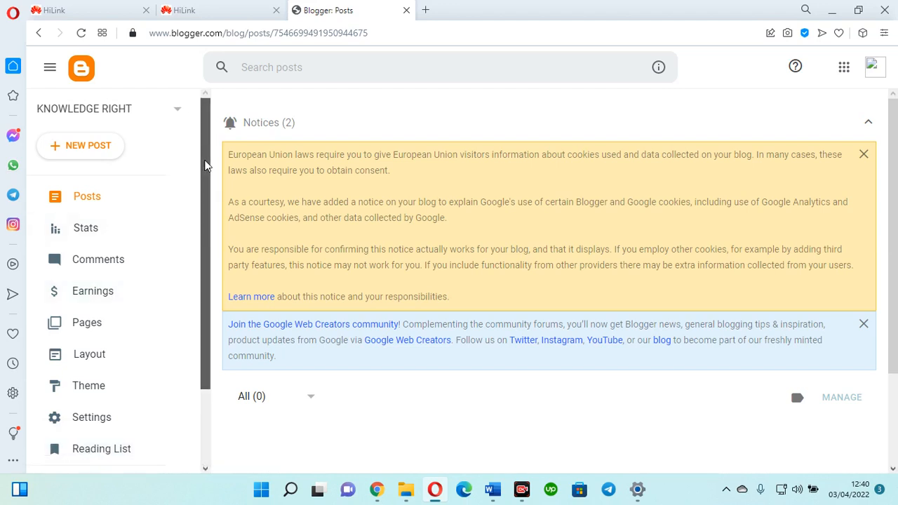
# - Open the blog's Settings and go to the Favicon configuration page
pyautogui.moveTo(204, 166); pyautogui.dragTo(220, 271)
pyautogui.click(106, 324)
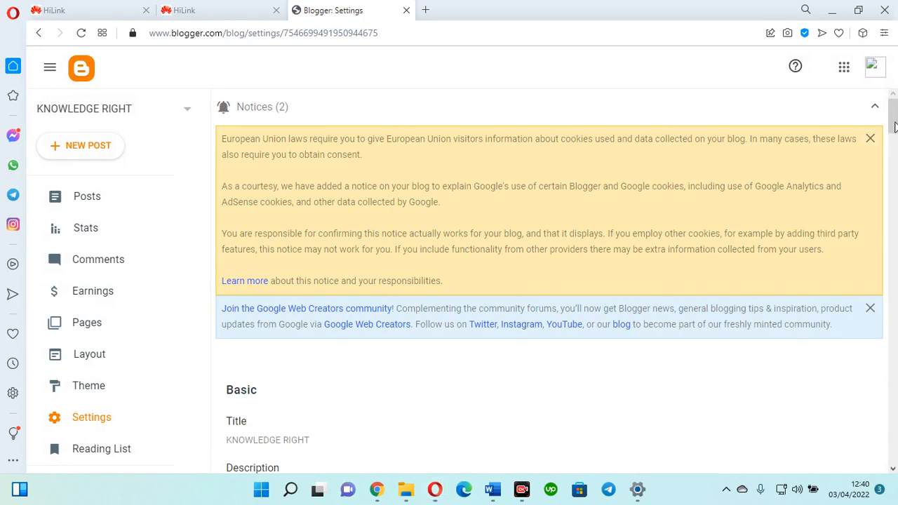
pyautogui.moveTo(894, 127); pyautogui.dragTo(895, 153)
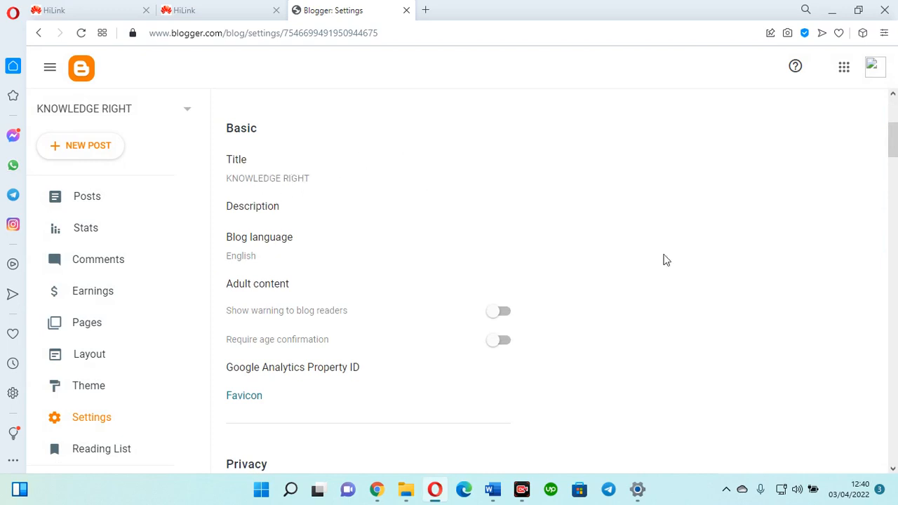
pyautogui.moveTo(893, 144); pyautogui.dragTo(893, 163)
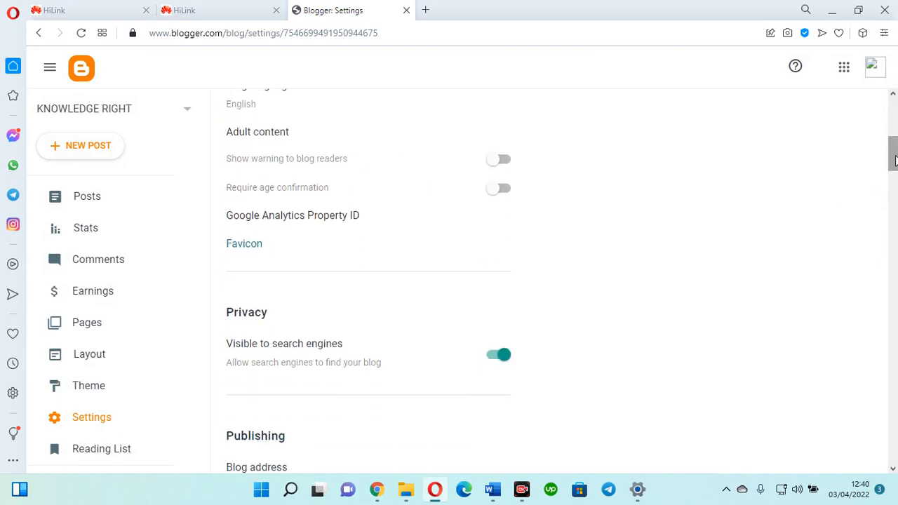
pyautogui.click(258, 252)
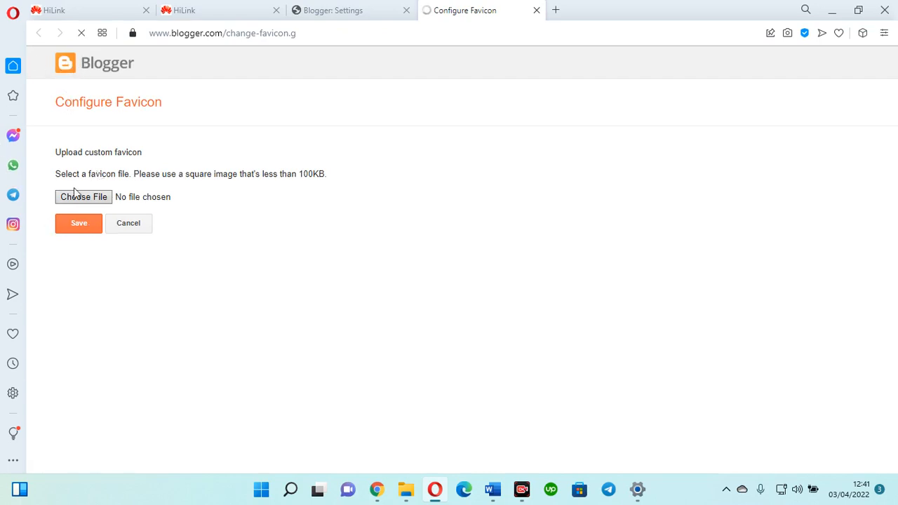
# - Return to the Settings tab and scroll down to the Publishing section
pyautogui.click(322, 11)
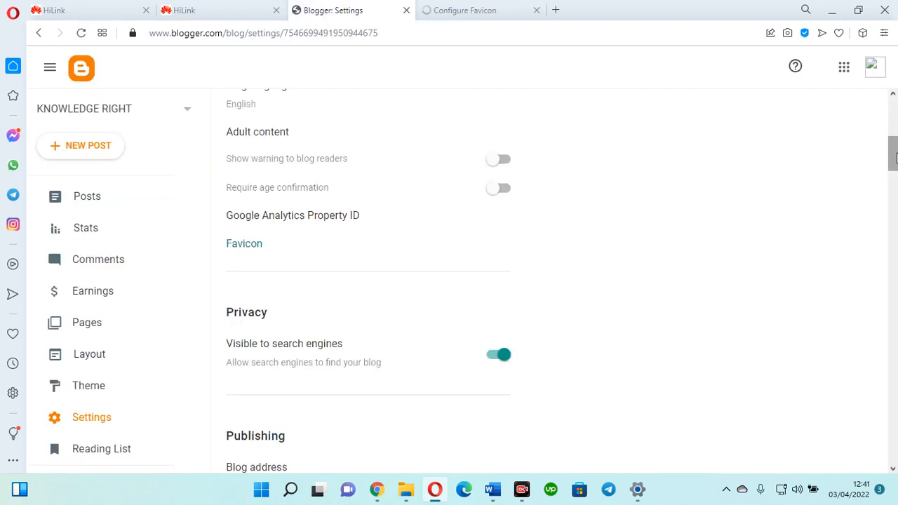
pyautogui.moveTo(892, 158); pyautogui.dragTo(892, 194)
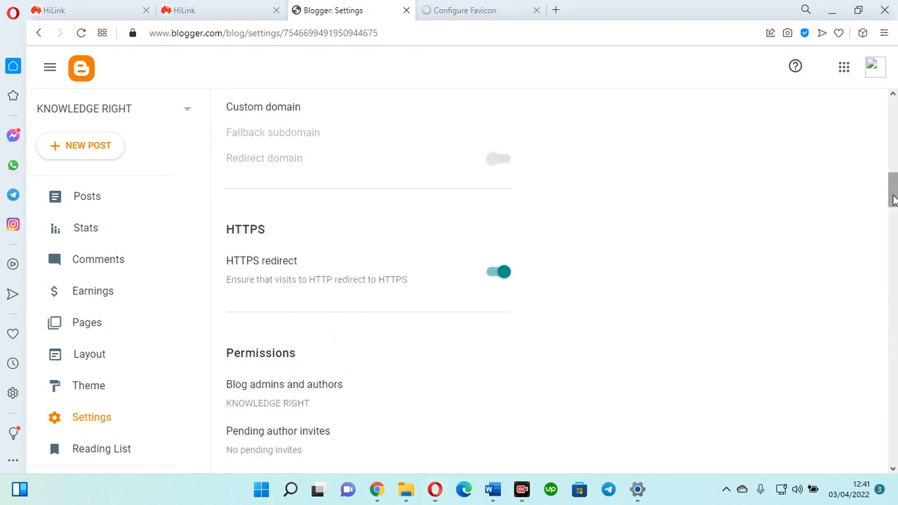
pyautogui.moveTo(892, 190); pyautogui.dragTo(893, 191)
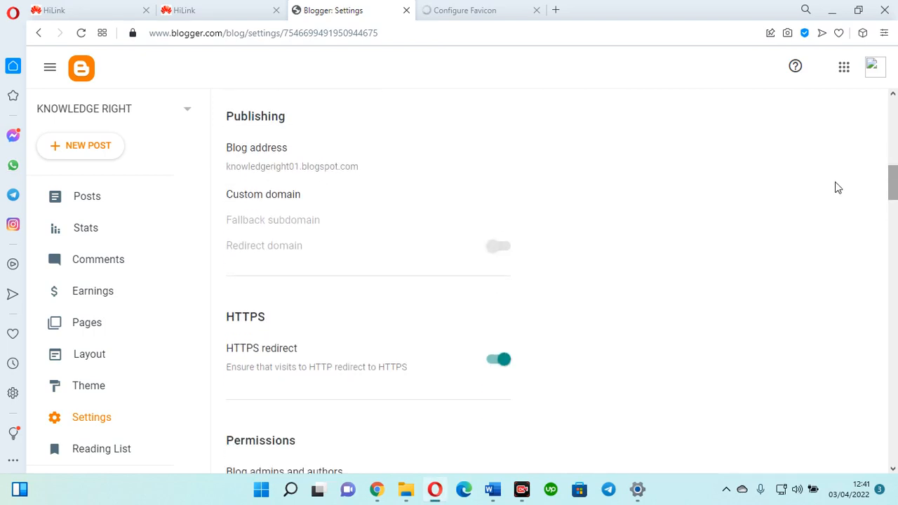
pyautogui.click(304, 169)
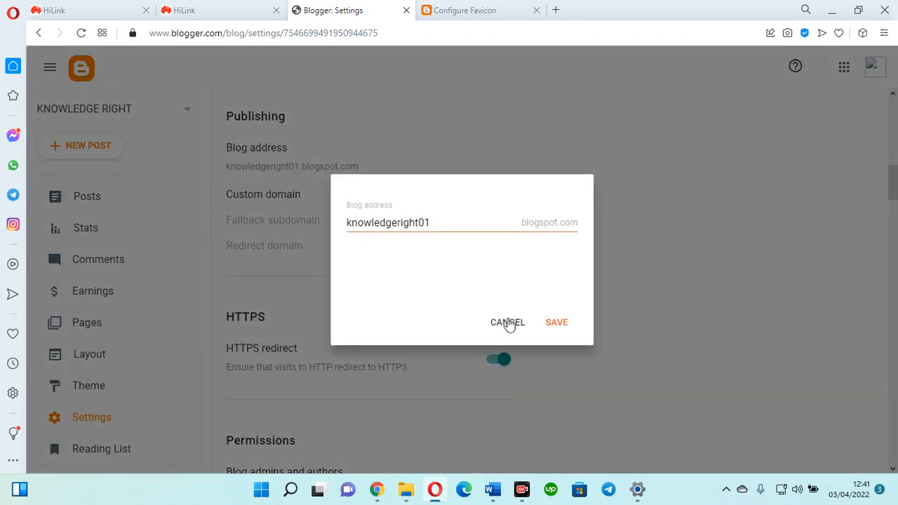
pyautogui.click(507, 322)
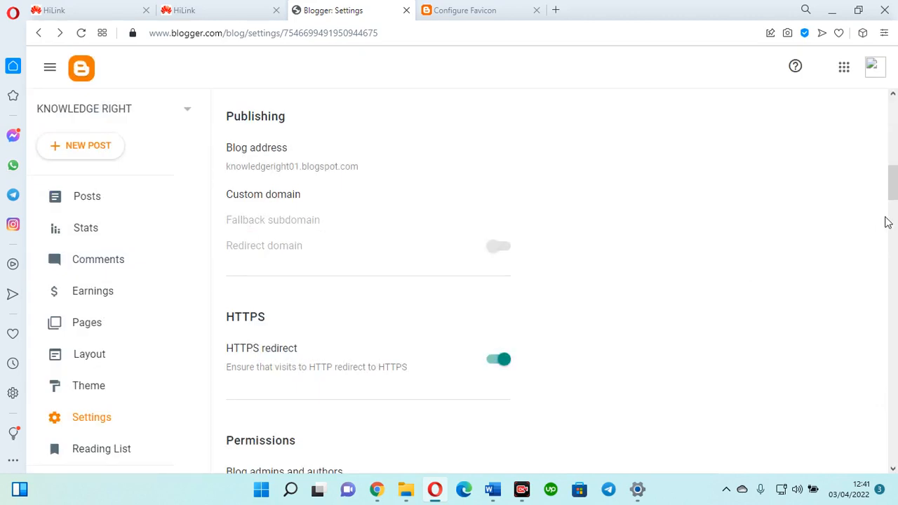
pyautogui.moveTo(892, 183); pyautogui.dragTo(894, 229)
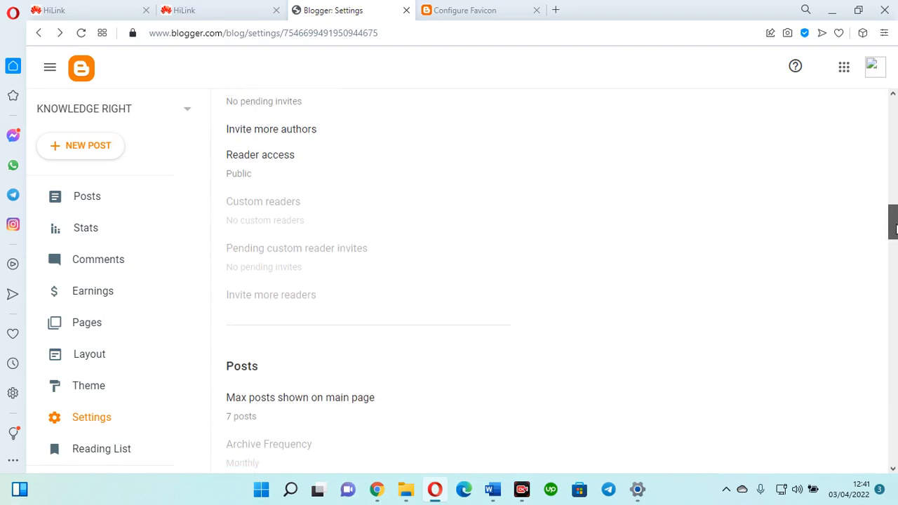
pyautogui.moveTo(894, 229); pyautogui.dragTo(894, 235)
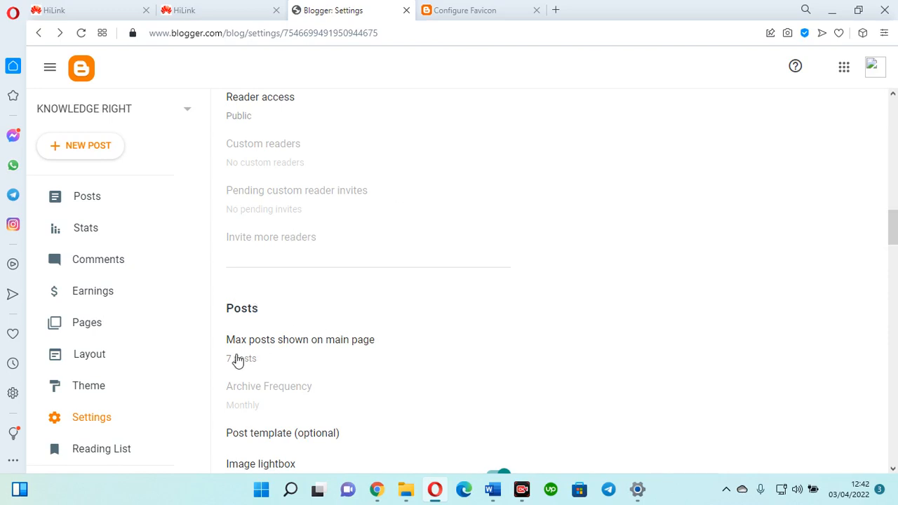
# - Change Max posts shown on main page from 7 to 25 and save
pyautogui.click(240, 344)
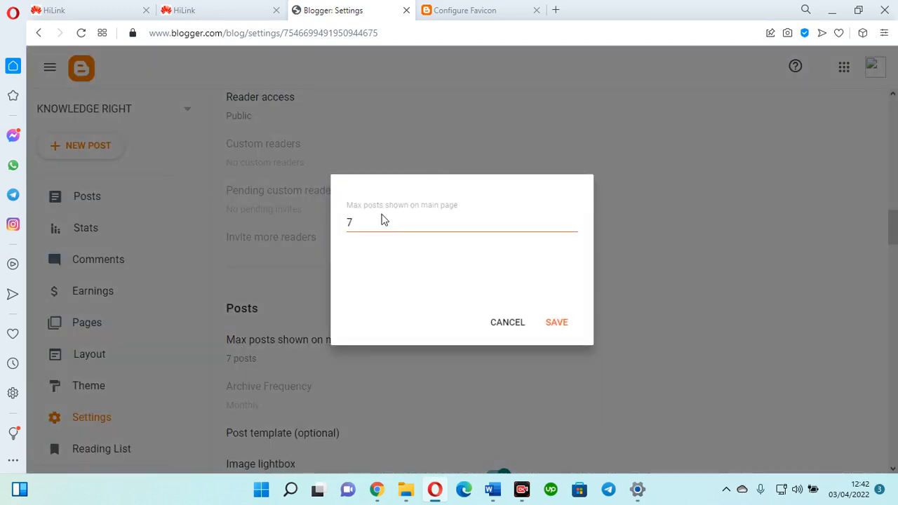
pyautogui.click(380, 220)
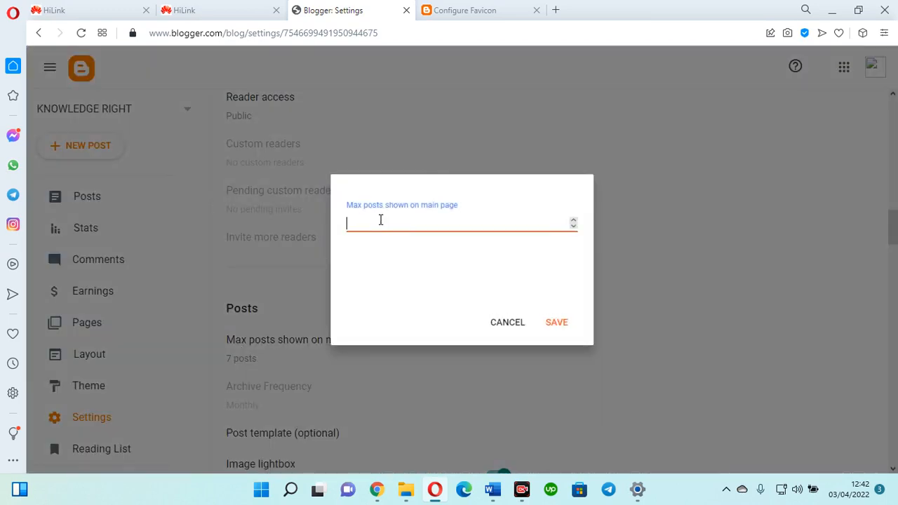
pyautogui.write('25')
pyautogui.click(556, 323)
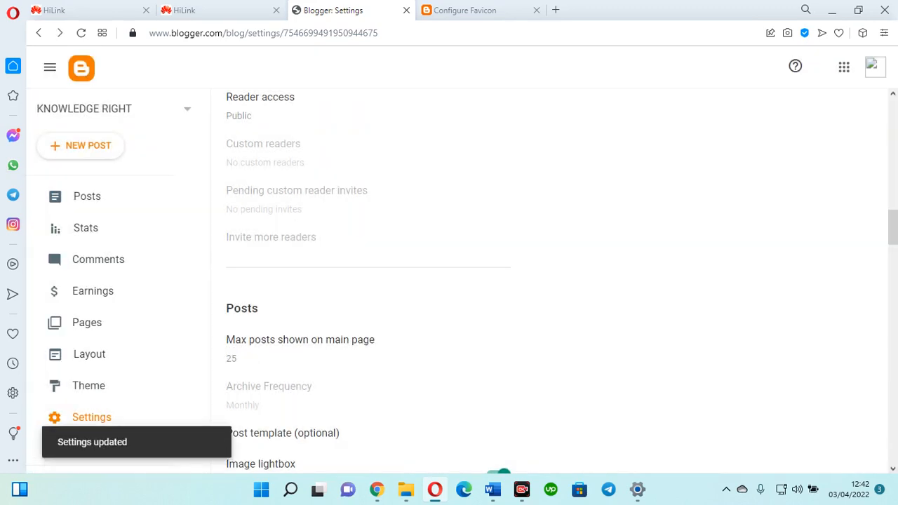
pyautogui.moveTo(890, 236); pyautogui.dragTo(895, 332)
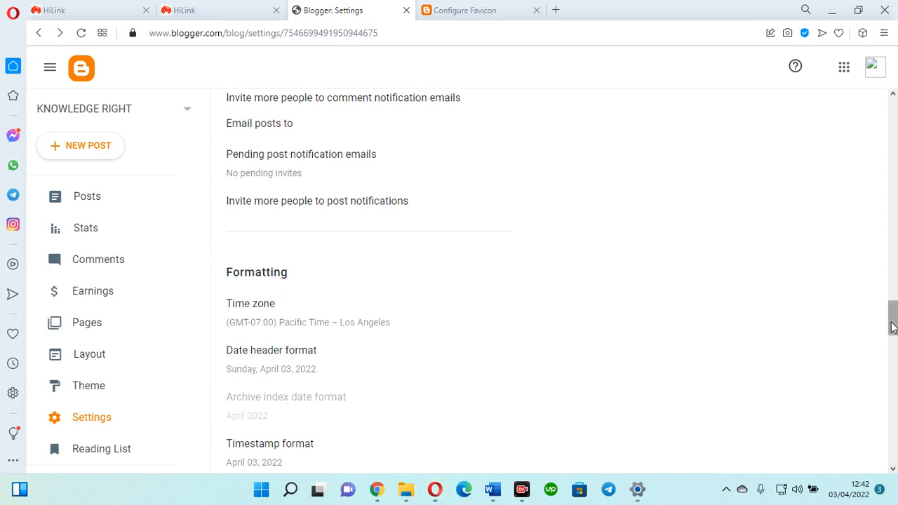
pyautogui.moveTo(893, 327); pyautogui.dragTo(890, 210)
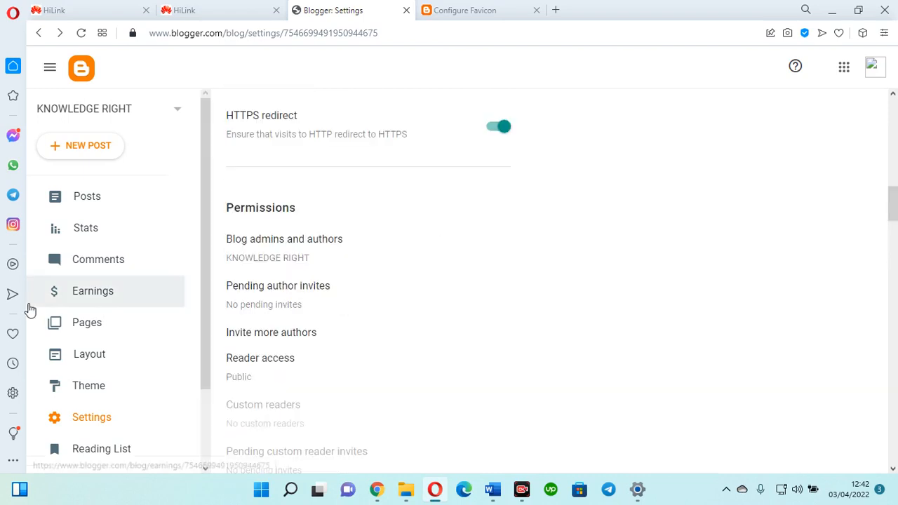
# - Check the Earnings and Stats pages, then return to the empty Posts list showing All (0)
pyautogui.click(119, 291)
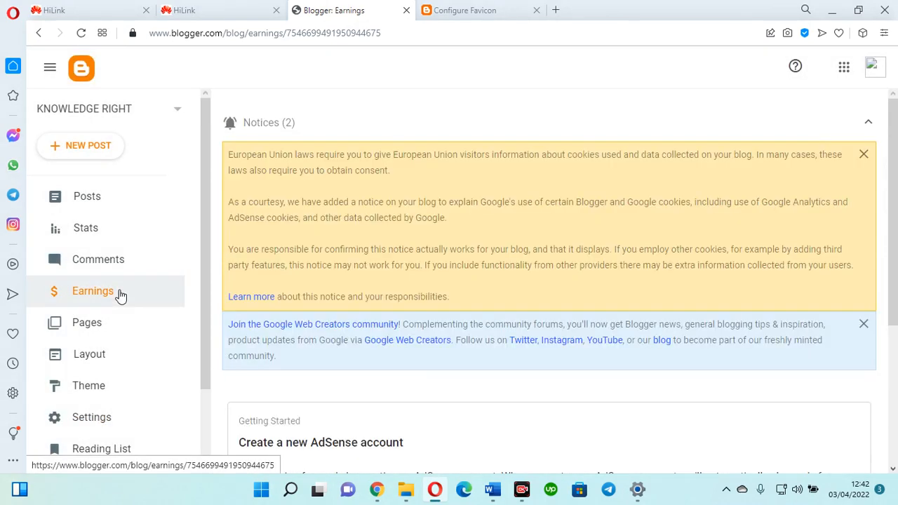
pyautogui.moveTo(892, 143); pyautogui.dragTo(892, 222)
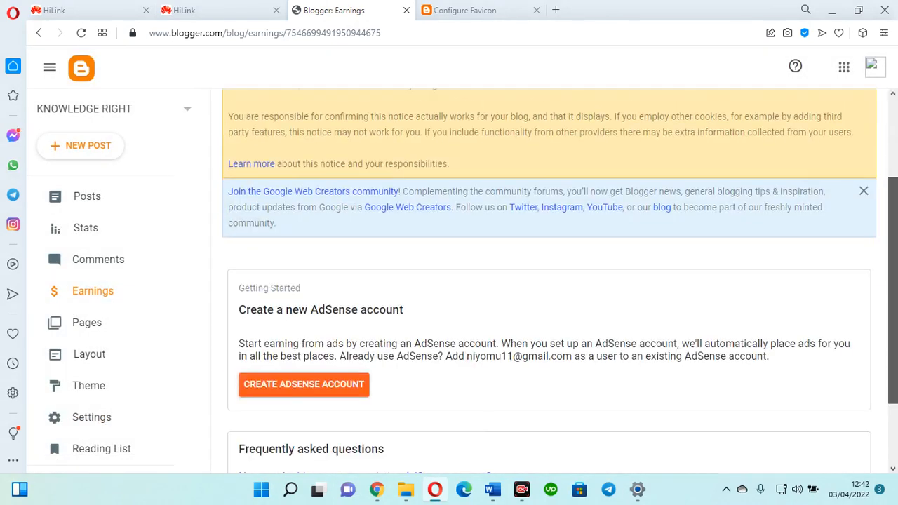
pyautogui.scroll(3, 241, 172)
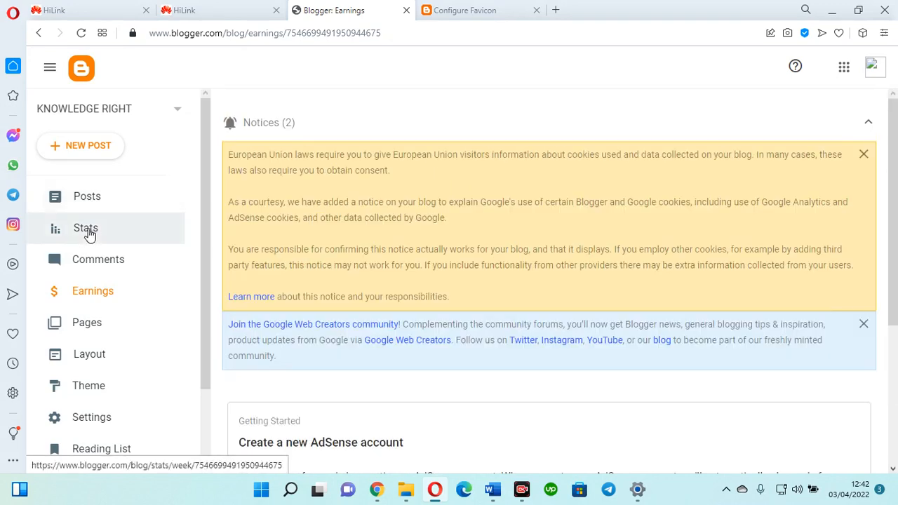
pyautogui.click(87, 231)
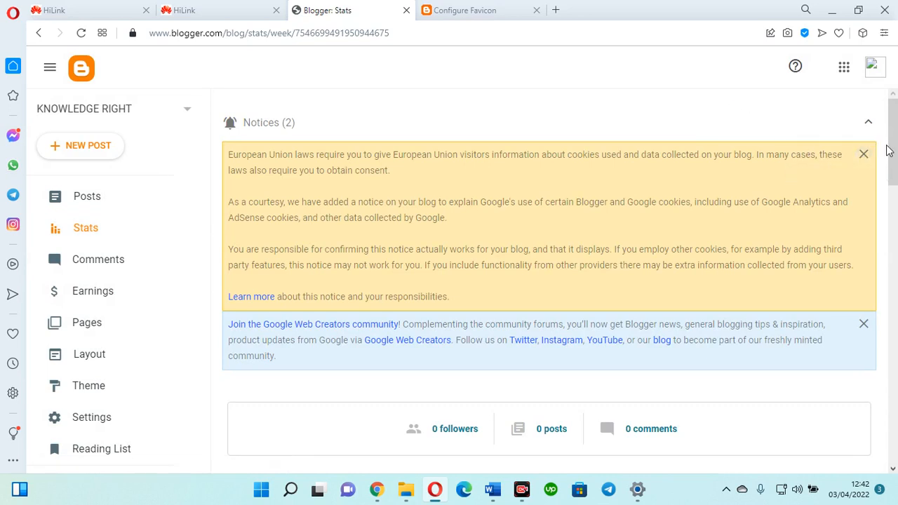
pyautogui.moveTo(895, 148); pyautogui.dragTo(895, 156)
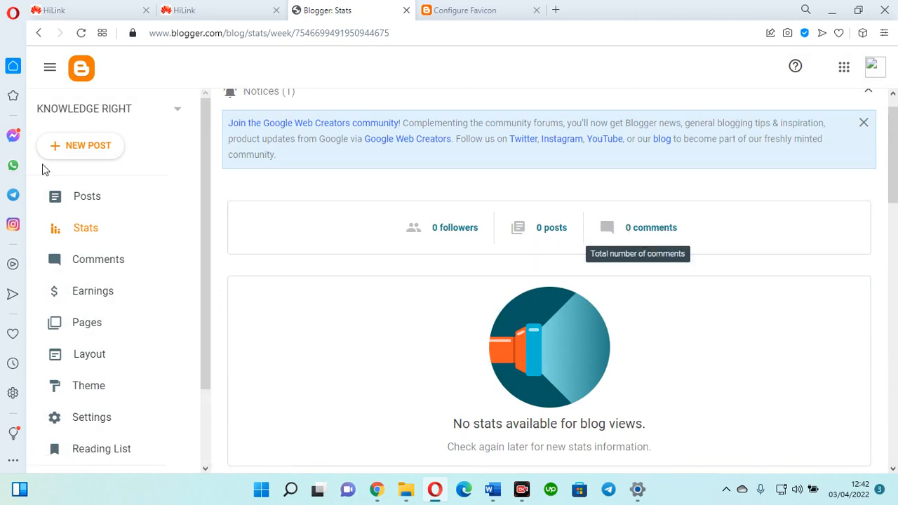
pyautogui.click(87, 197)
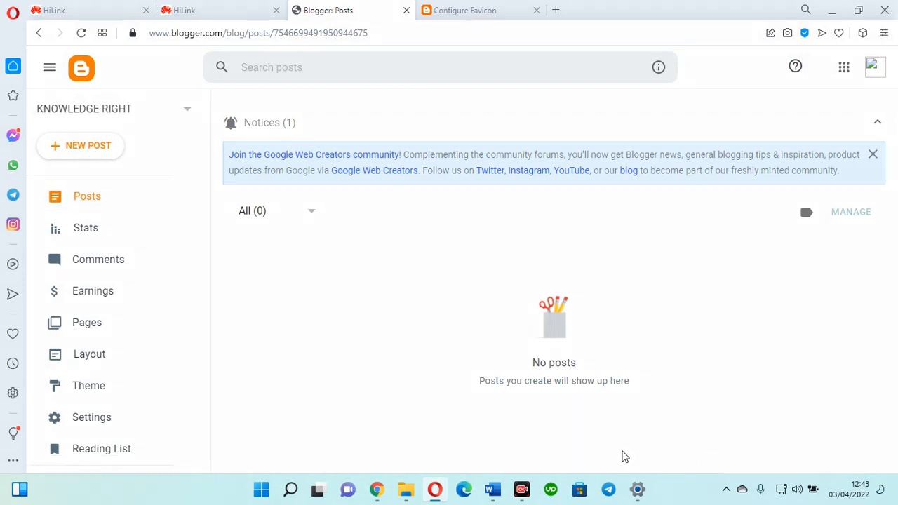
# - Create a new blank post from the KNOWLEDGE RIGHT blog's sidebar
pyautogui.moveTo(220, 195); pyautogui.dragTo(116, 156)
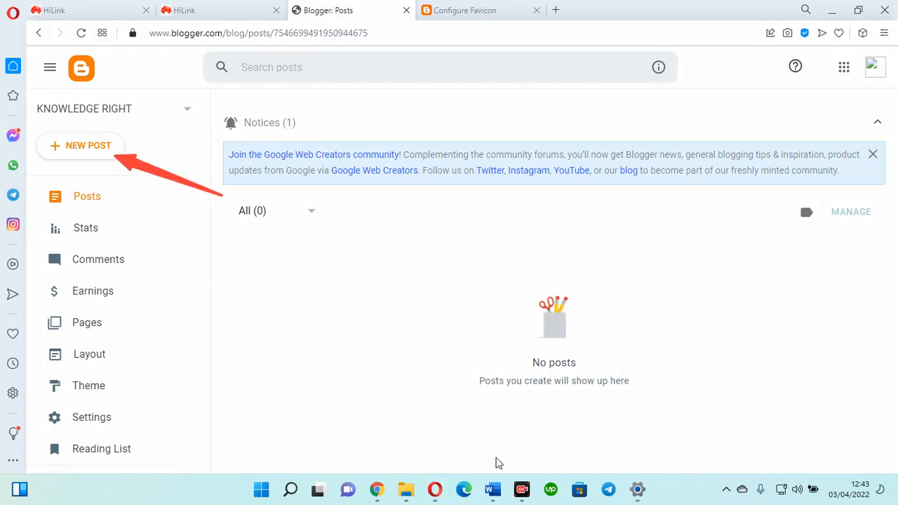
pyautogui.click(497, 460)
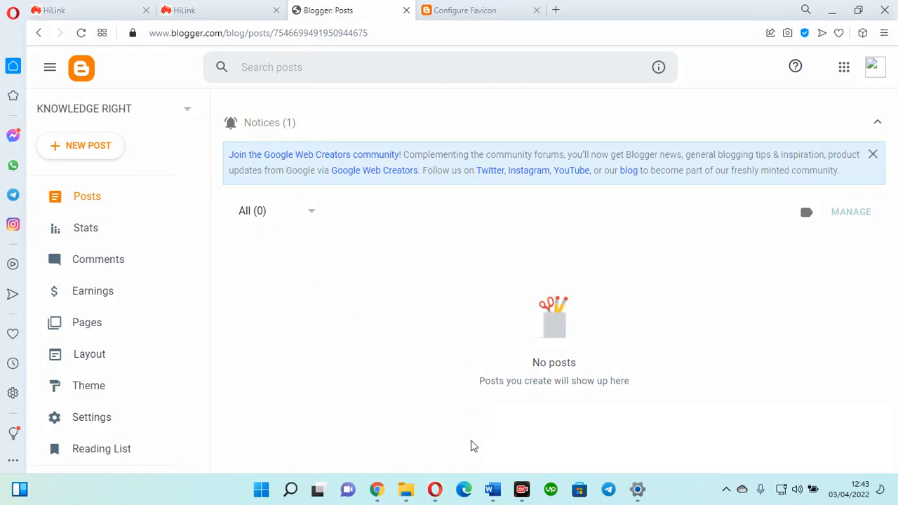
pyautogui.click(89, 147)
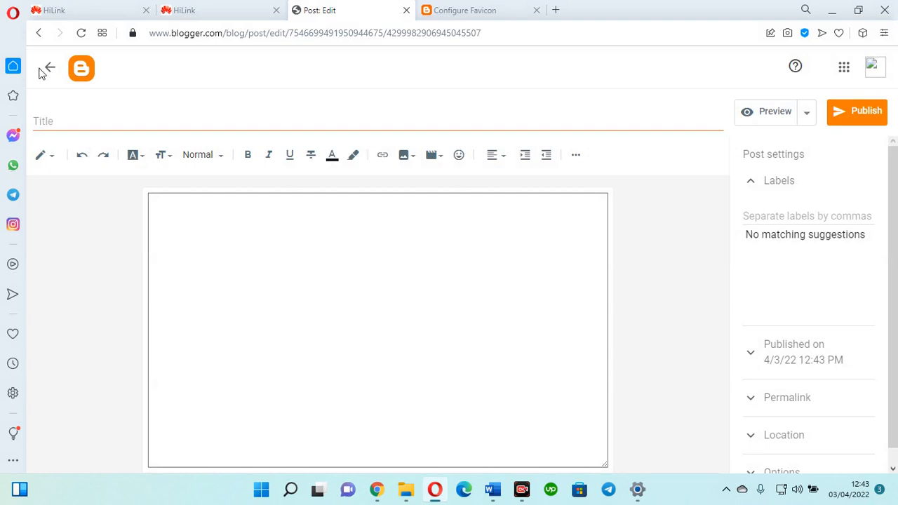
# - Publish a post titled 'THE TITLE' with body text 'The technology you'
pyautogui.click(81, 116)
pyautogui.write('THE ')
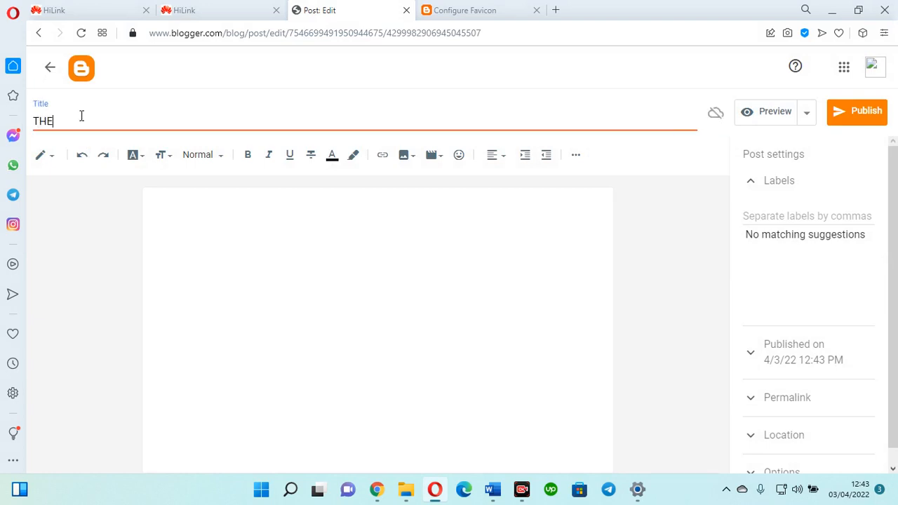
pyautogui.write('TITLE')
pyautogui.click(232, 260)
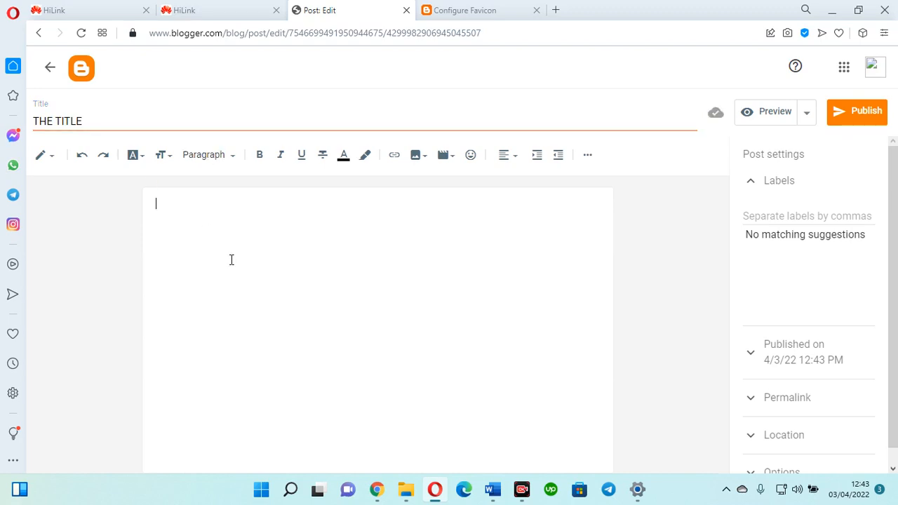
pyautogui.write('The technolog')
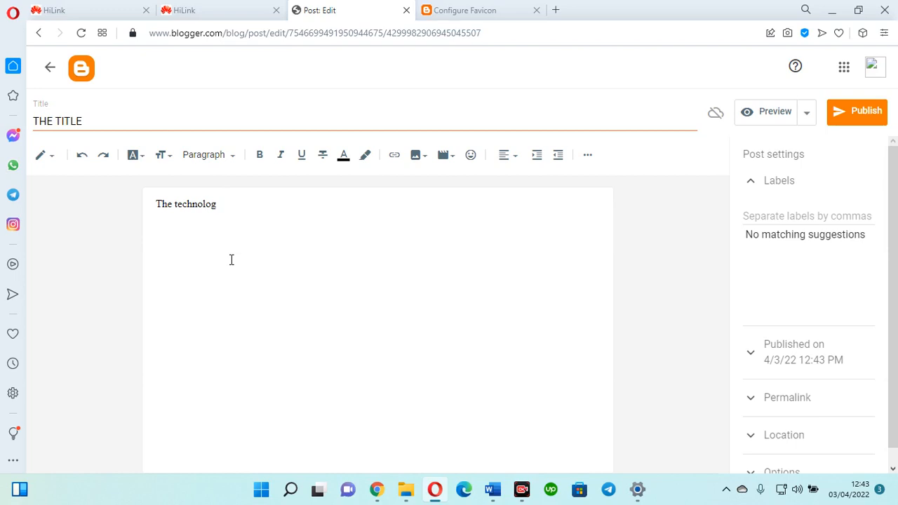
pyautogui.write('y you')
pyautogui.click(839, 112)
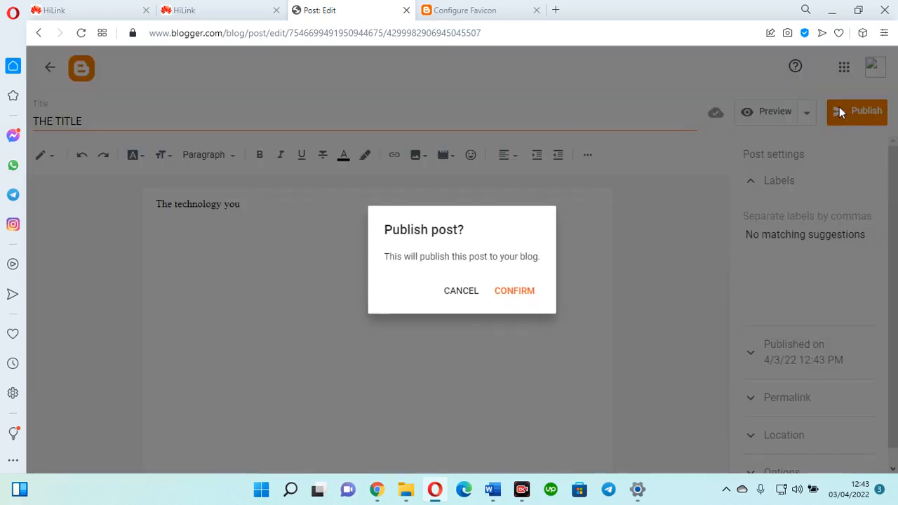
pyautogui.click(519, 297)
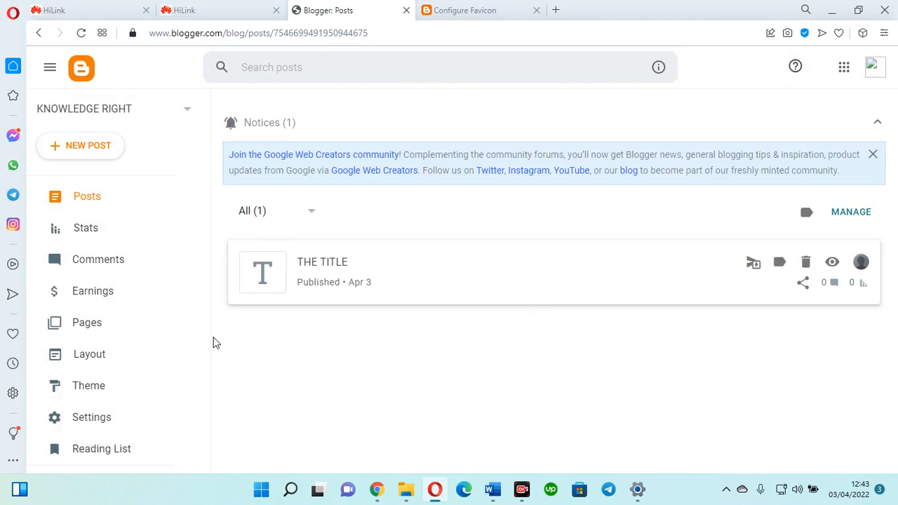
# - Open 'THE TITLE' live on knowledgeright01.blogspot.com and dismiss the share link panel
pyautogui.moveTo(741, 282)
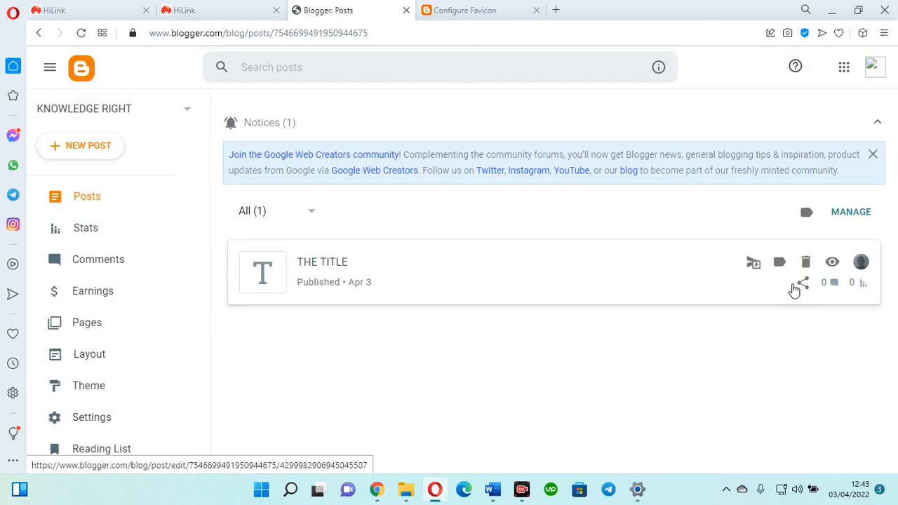
pyautogui.click(832, 263)
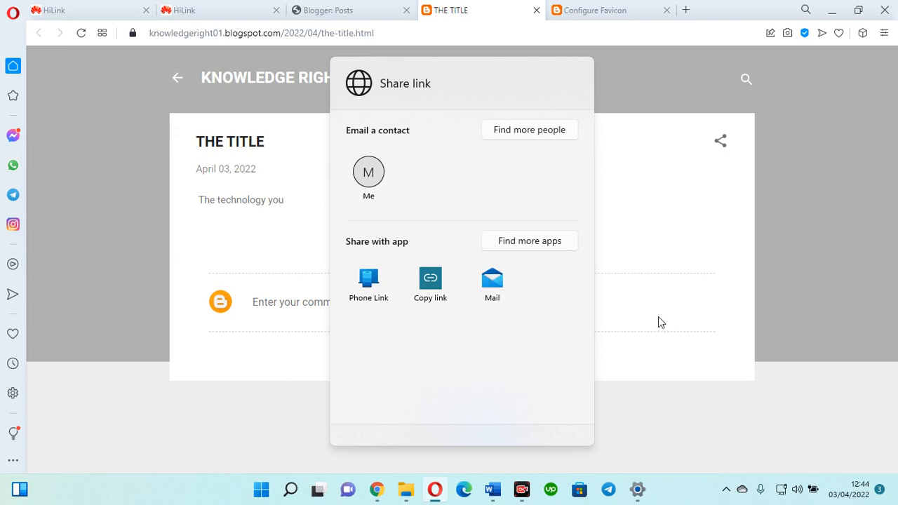
pyautogui.click(722, 452)
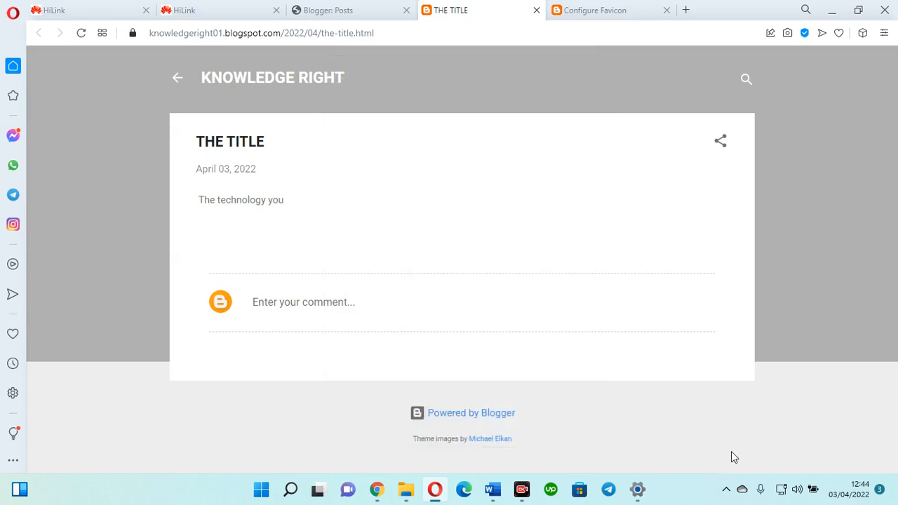